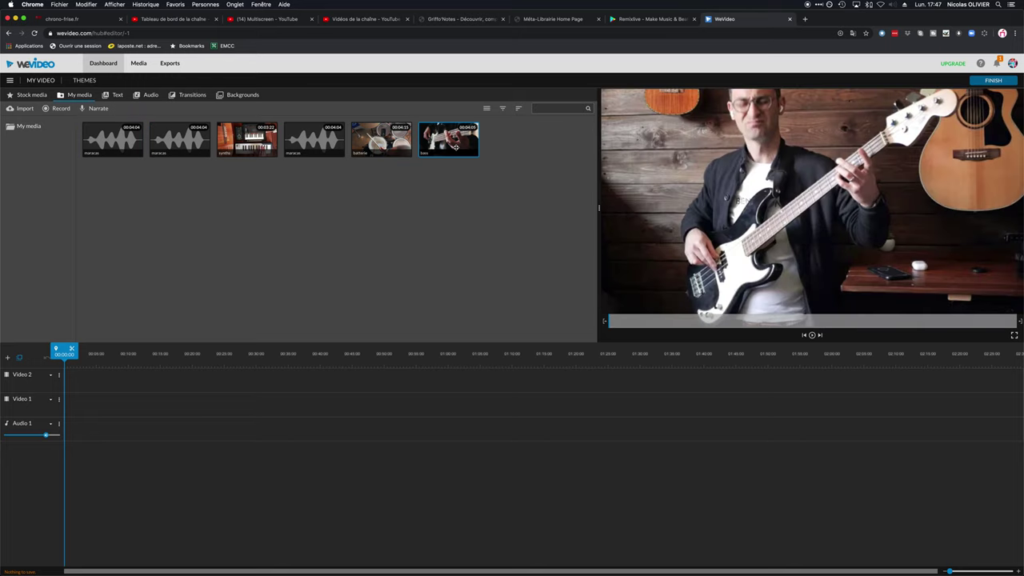
- Place the synths clip at the start of the Video 1 track and the batterie clip at the start of Video 2
left_click(389, 144)
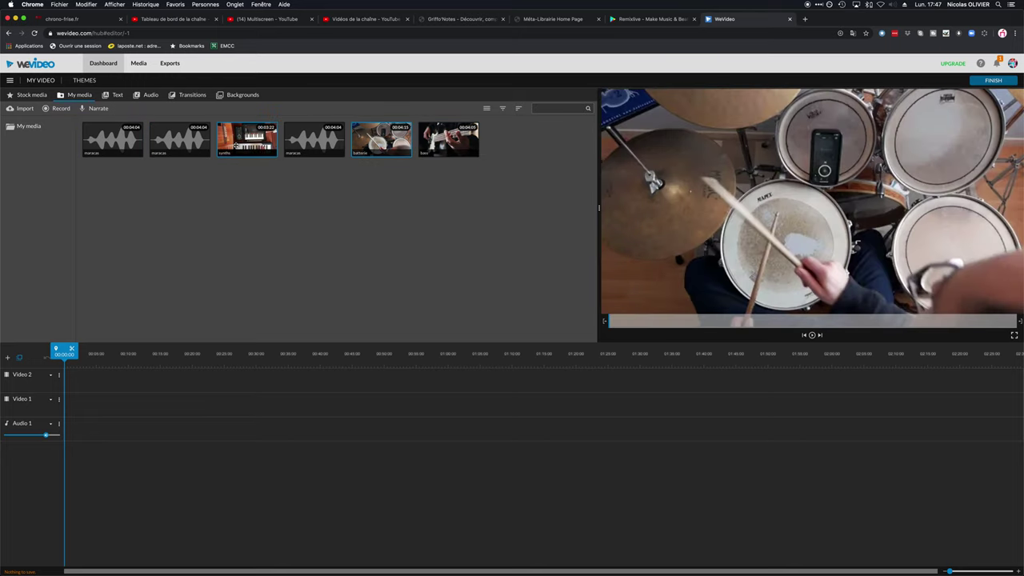
left_click(235, 144)
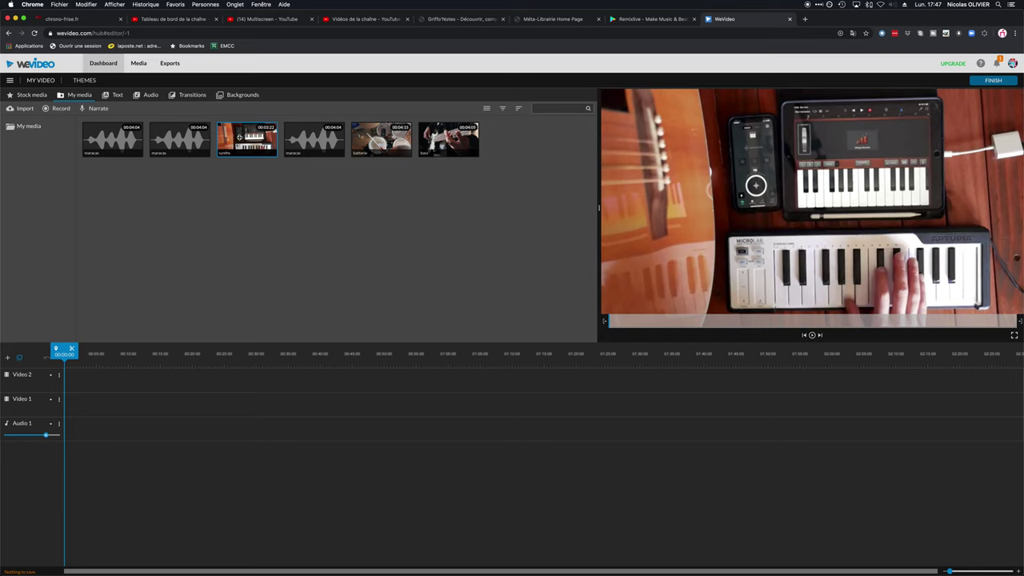
left_click_drag(238, 138, 75, 406)
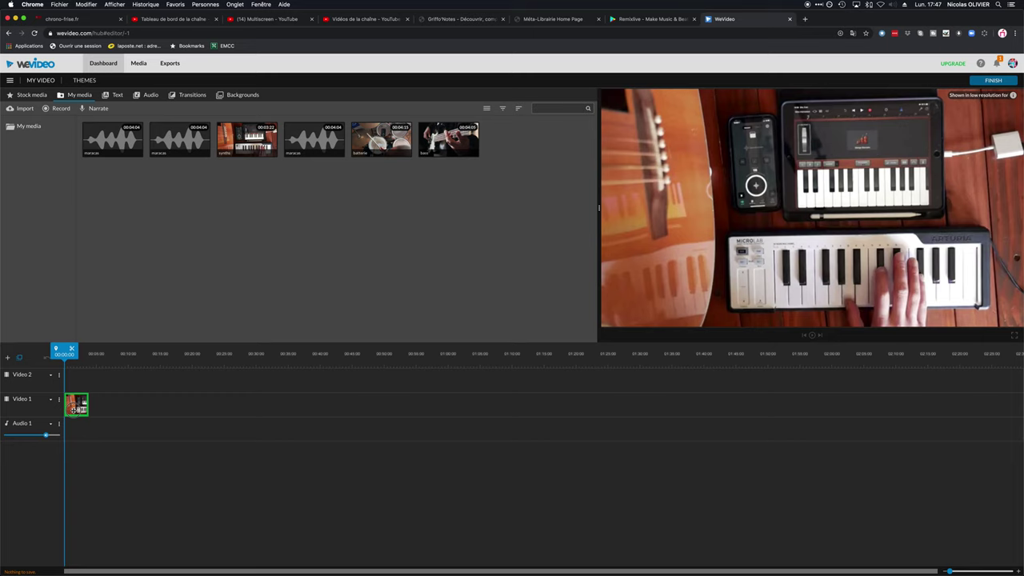
left_click_drag(382, 141, 80, 381)
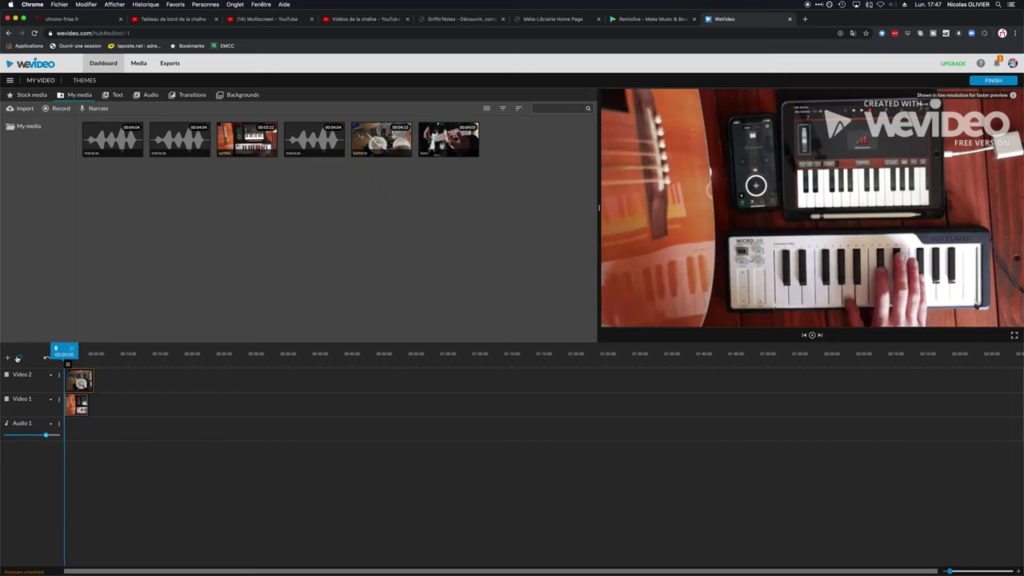
- Add two video tracks, Video 3 and Video 4, and place the bass clip at the start of Video 3
left_click(7, 358)
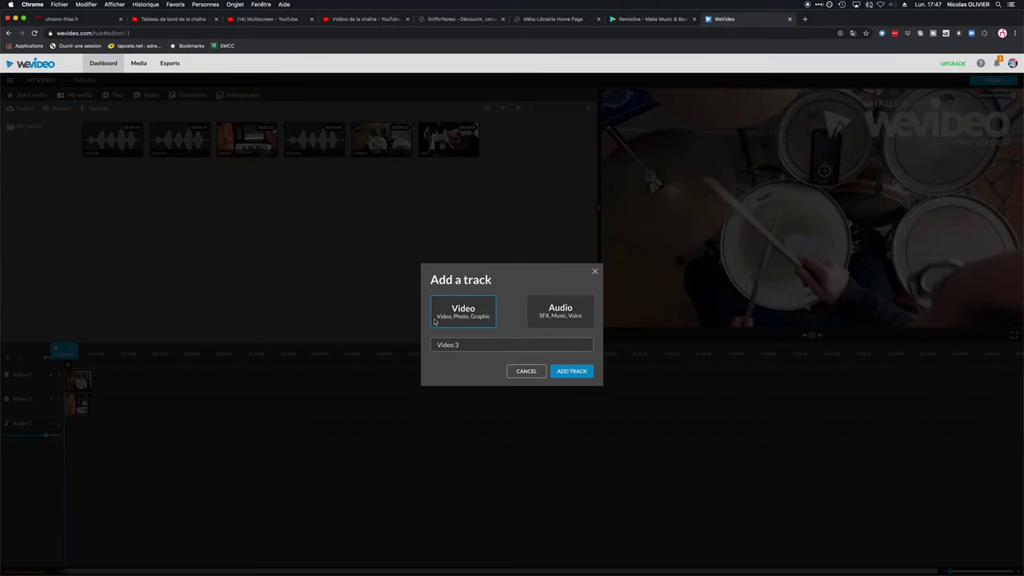
left_click(572, 372)
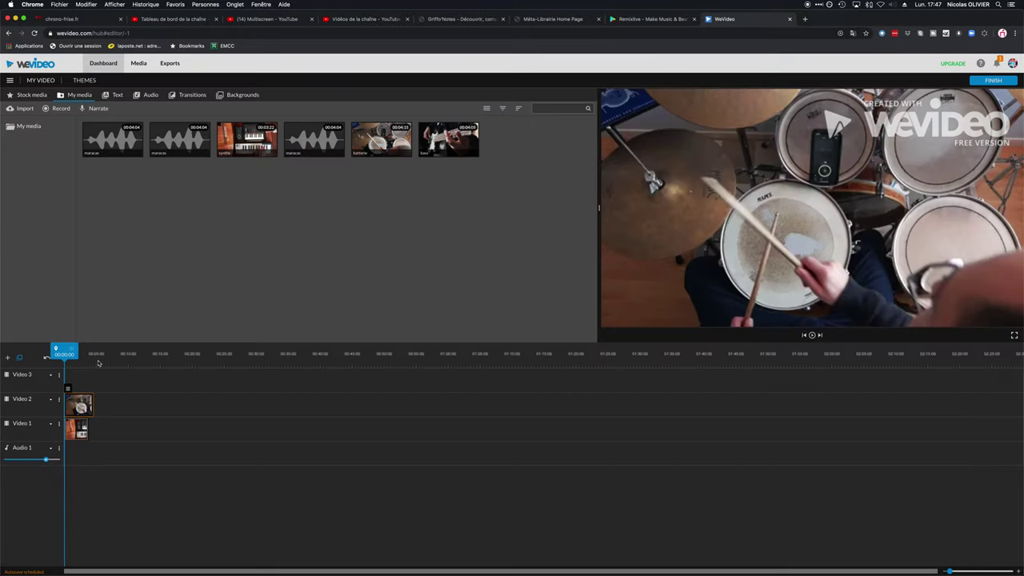
left_click(14, 358)
left_click(572, 372)
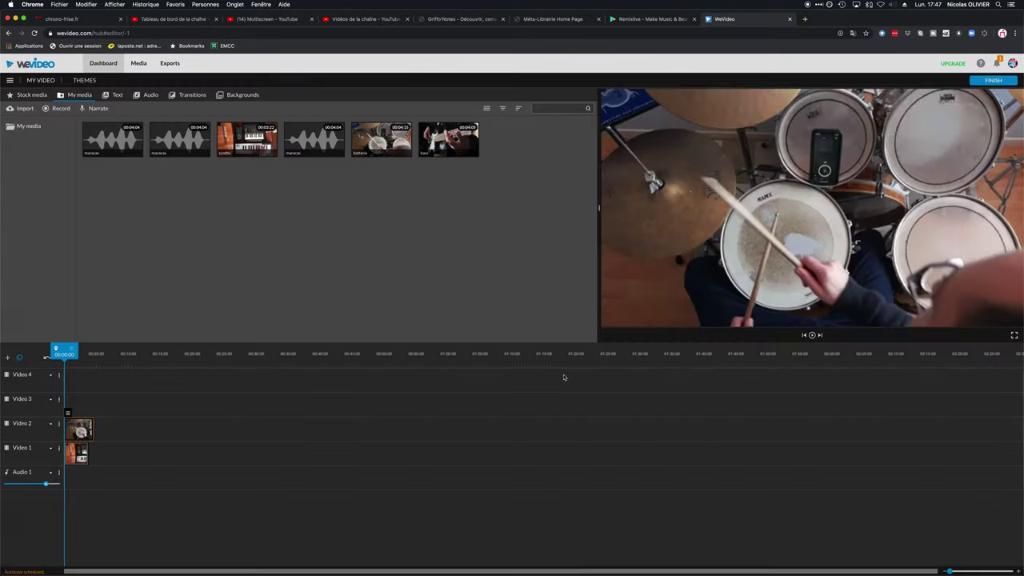
left_click(399, 139)
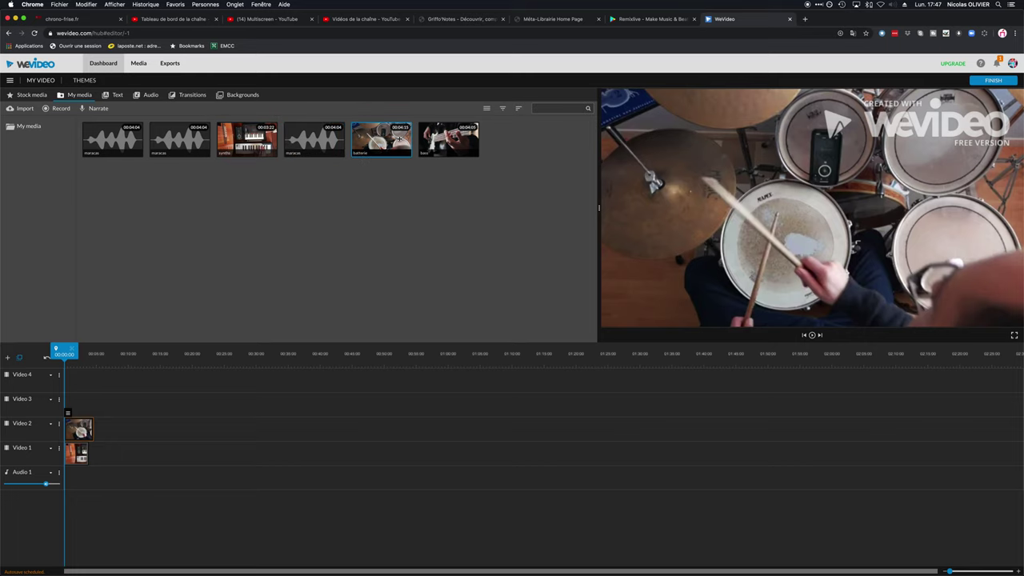
left_click_drag(452, 139, 72, 405)
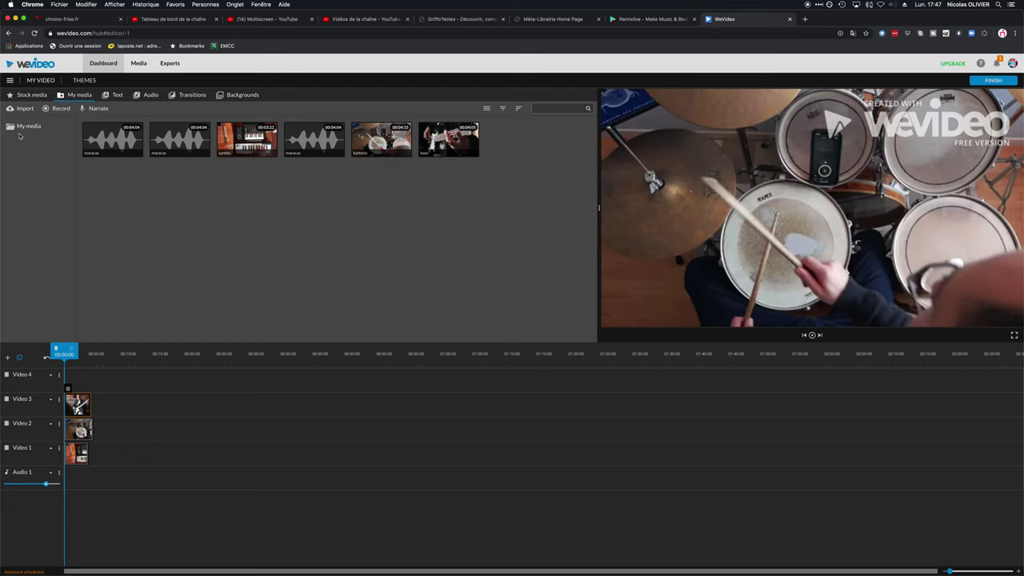
- Import the video file maracas.m4v from the Documents folder into the media library
left_click(26, 109)
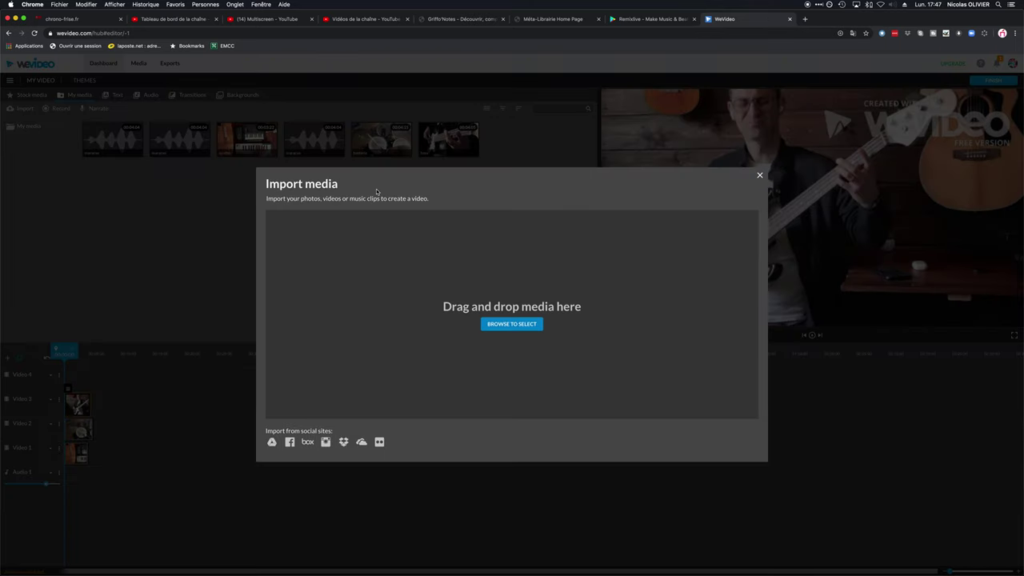
left_click(507, 326)
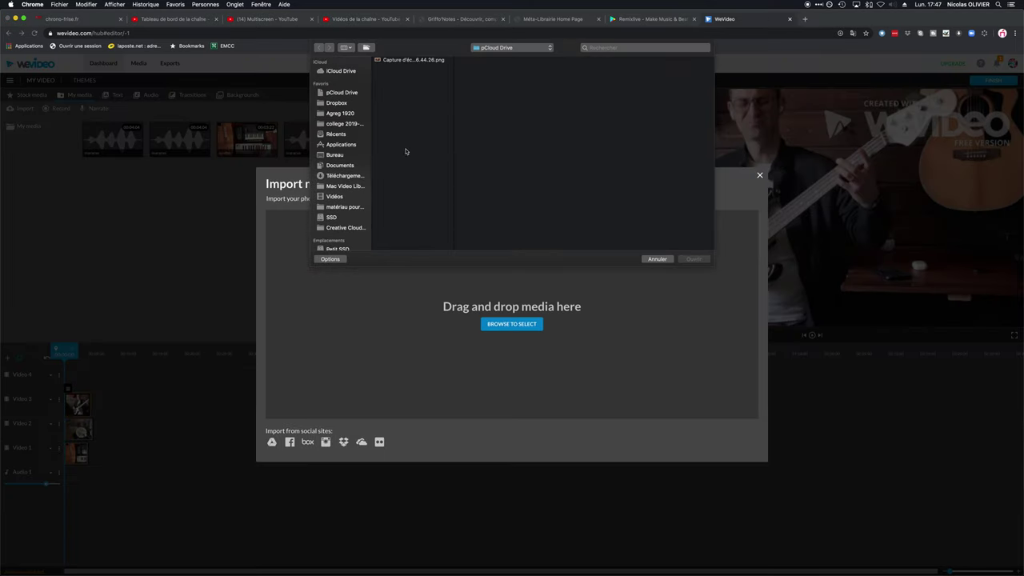
left_click(340, 164)
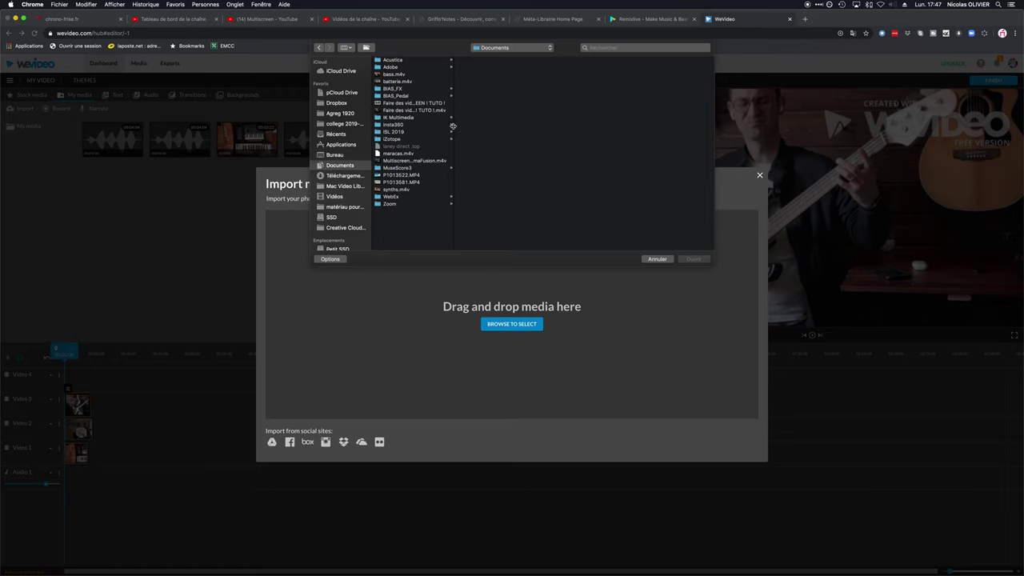
left_click(397, 153)
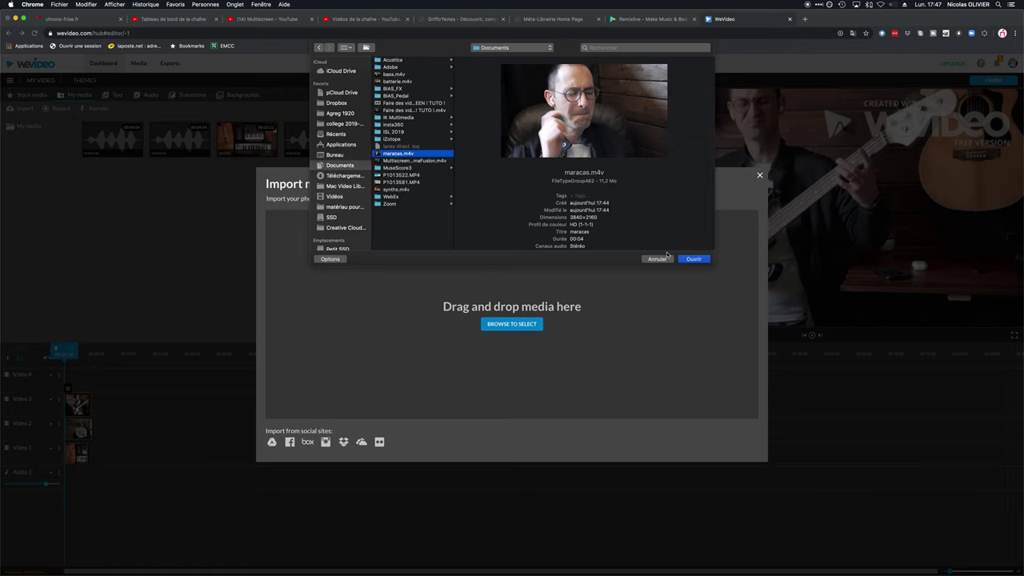
left_click(695, 260)
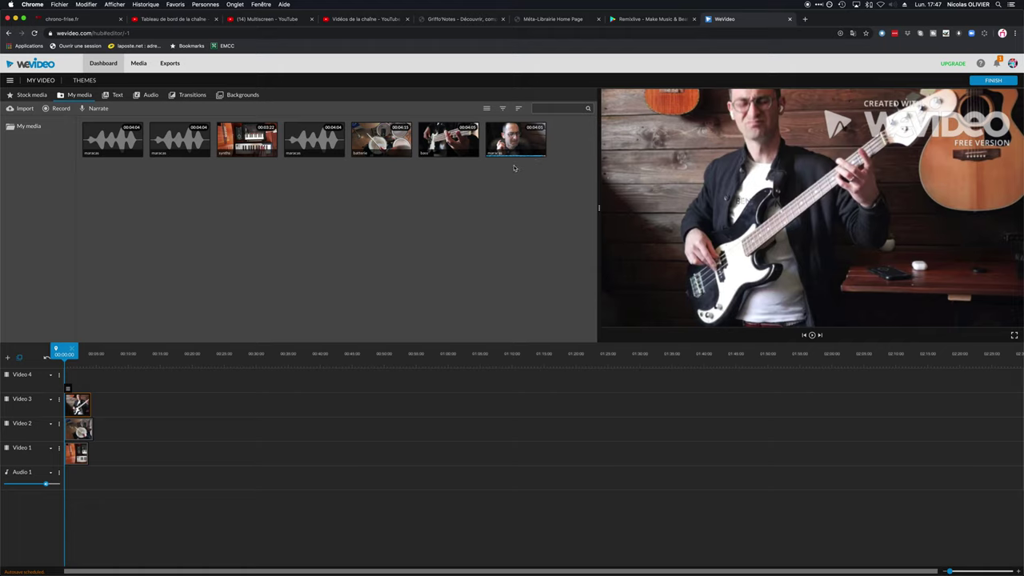
- Permanently delete two of the three maracas audio files from the media library
left_click(310, 130)
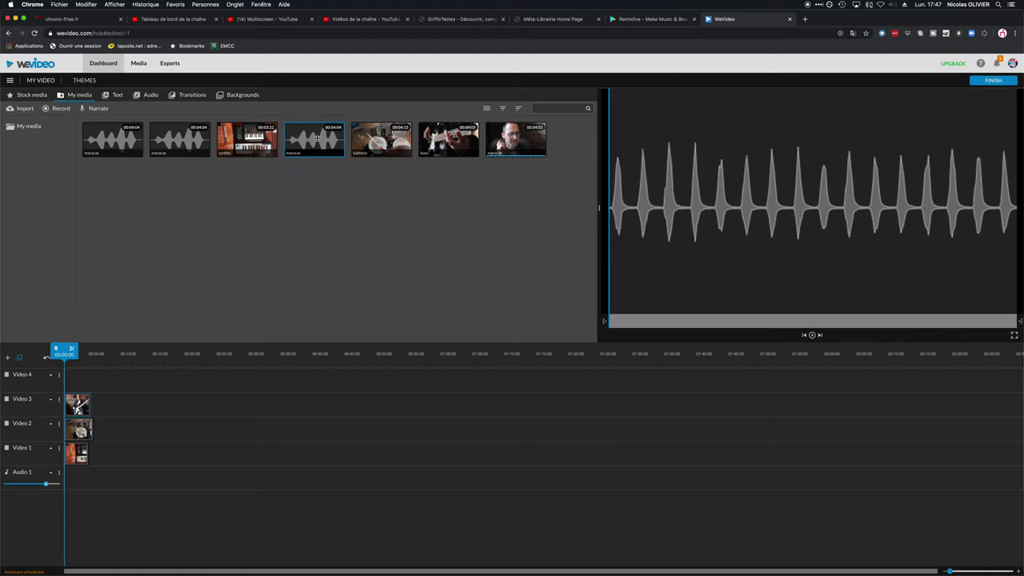
left_click(328, 155)
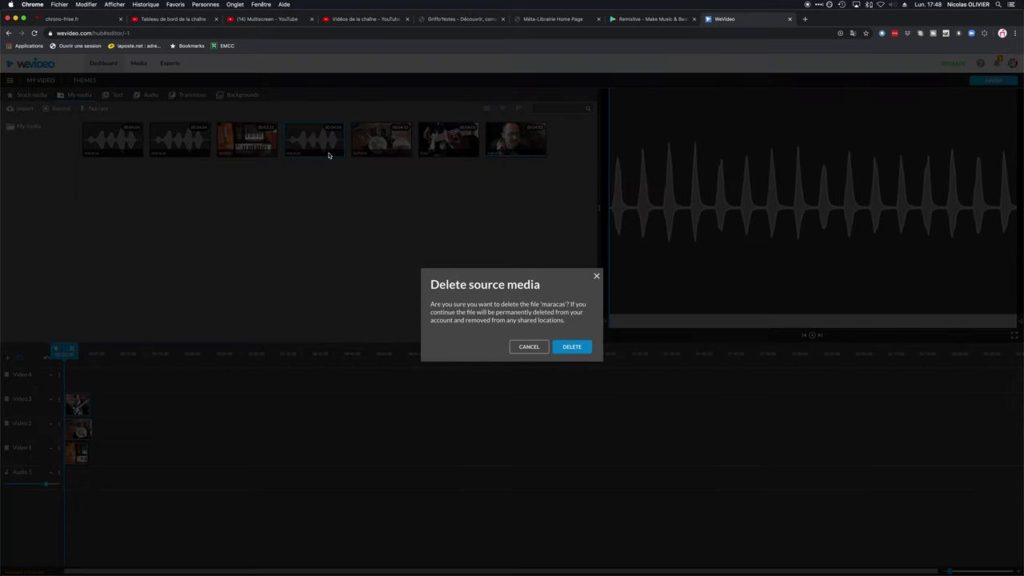
left_click(555, 346)
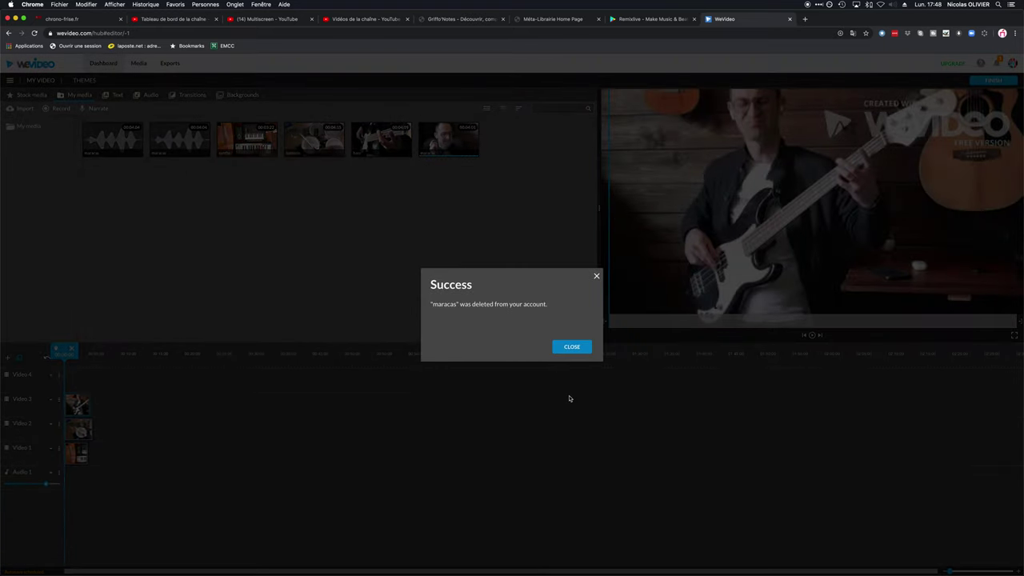
left_click(572, 348)
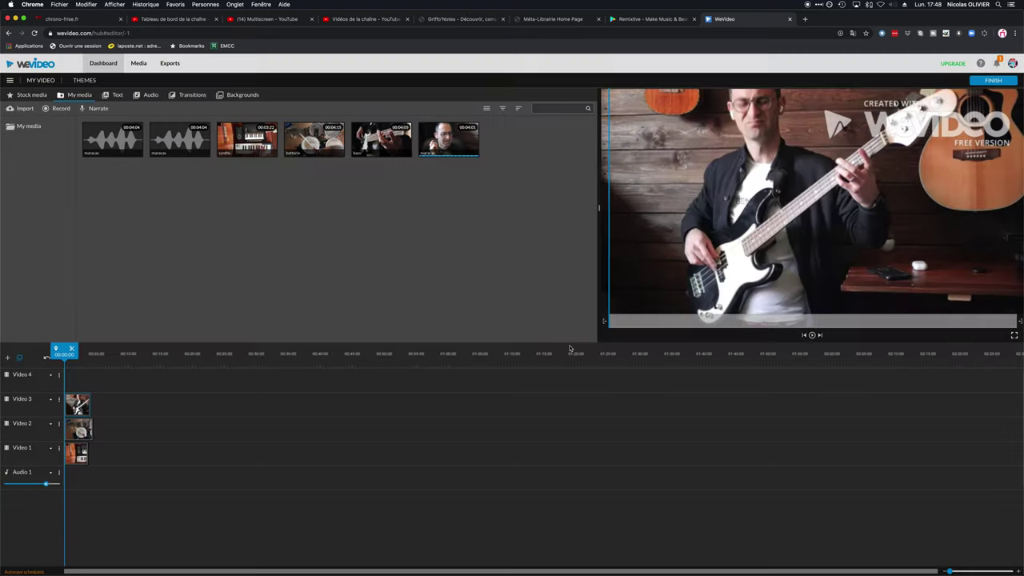
left_click(196, 152)
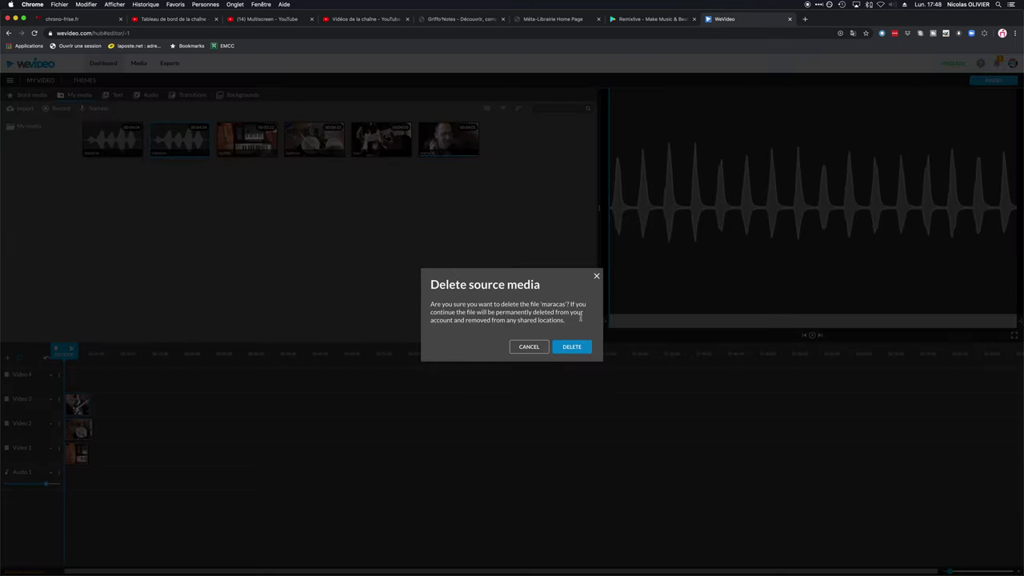
left_click(571, 347)
left_click(572, 346)
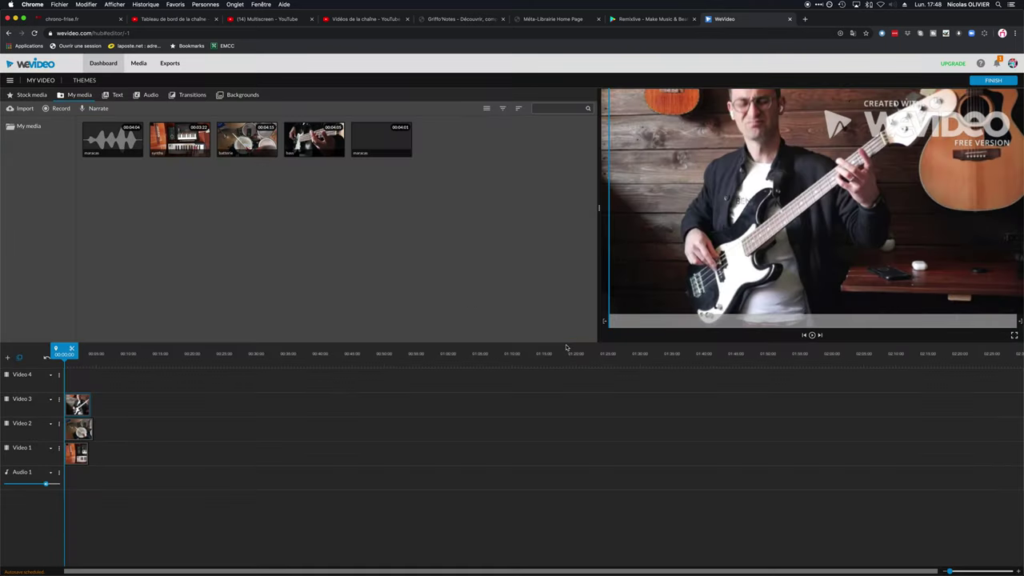
- Place the maracas video at the start of the Video 4 track and set its scale to 0.5
left_click_drag(385, 134, 77, 379)
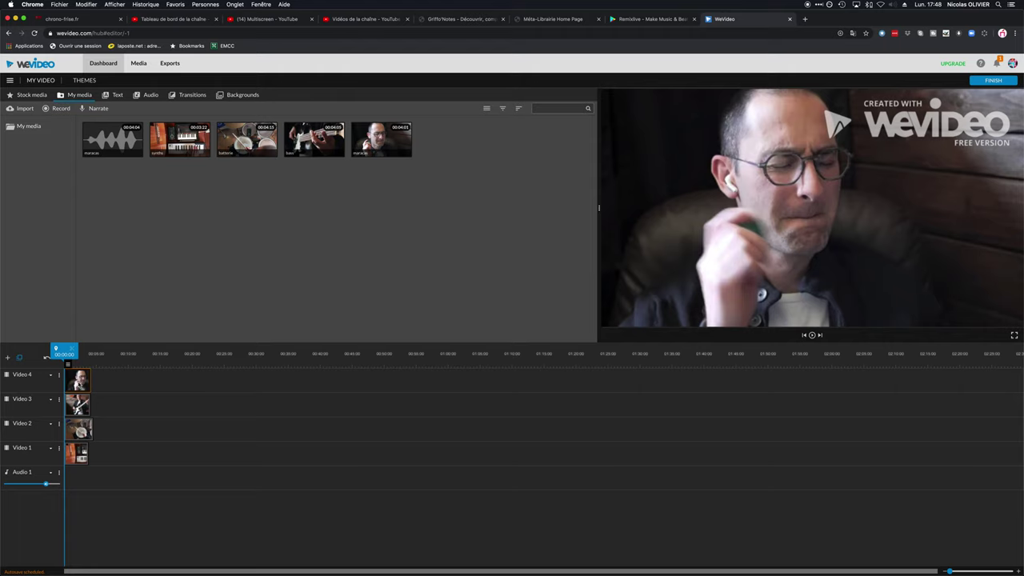
double_click(79, 383)
left_click(565, 204)
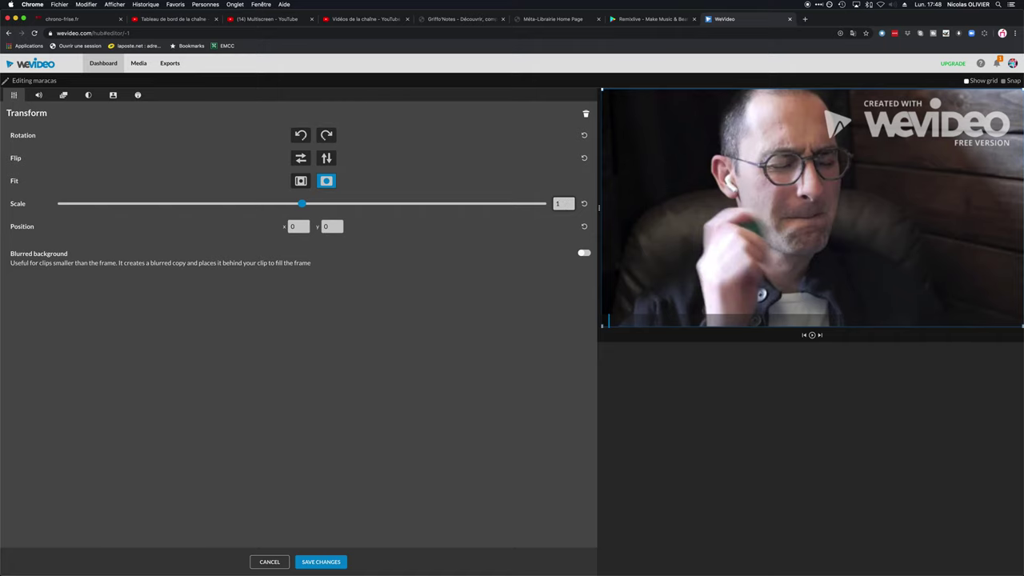
key("BackSpace")
type("0.5")
key("Return")
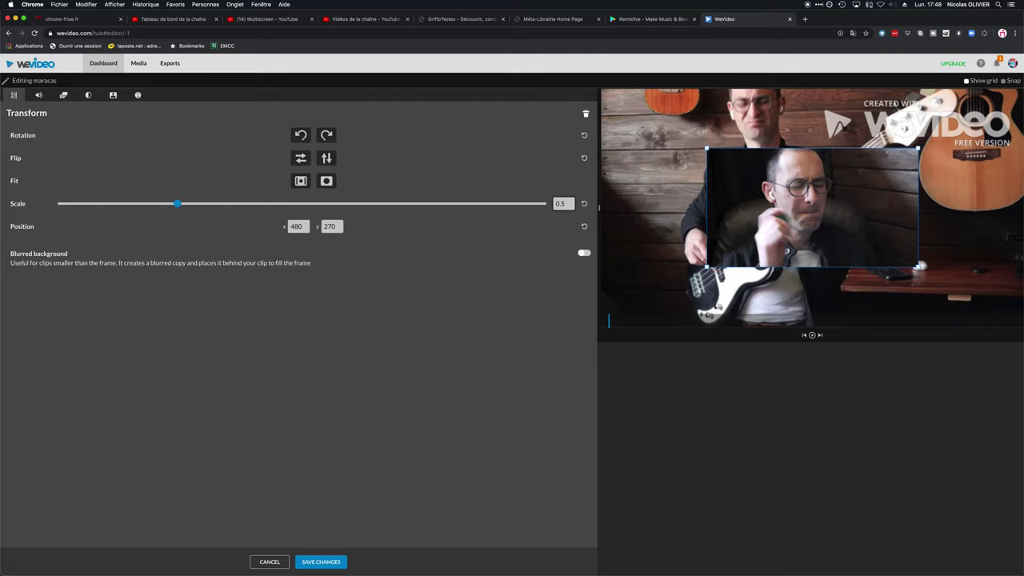
- Position the maracas clip in the lower-left quarter of the frame at x 0, y 540 and save the changes
left_click_drag(829, 216, 725, 275)
left_click(330, 227)
type("540")
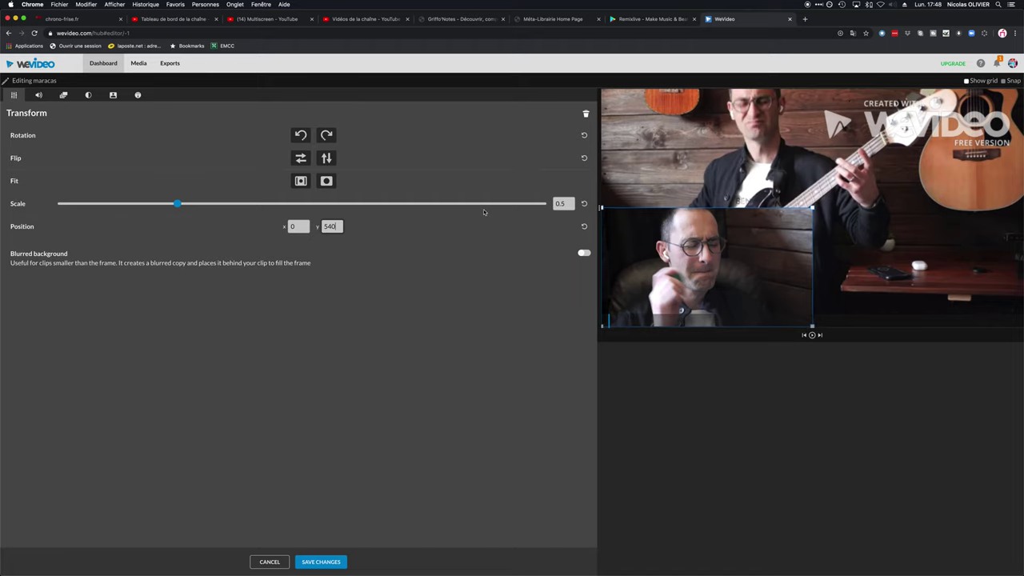
left_click(321, 561)
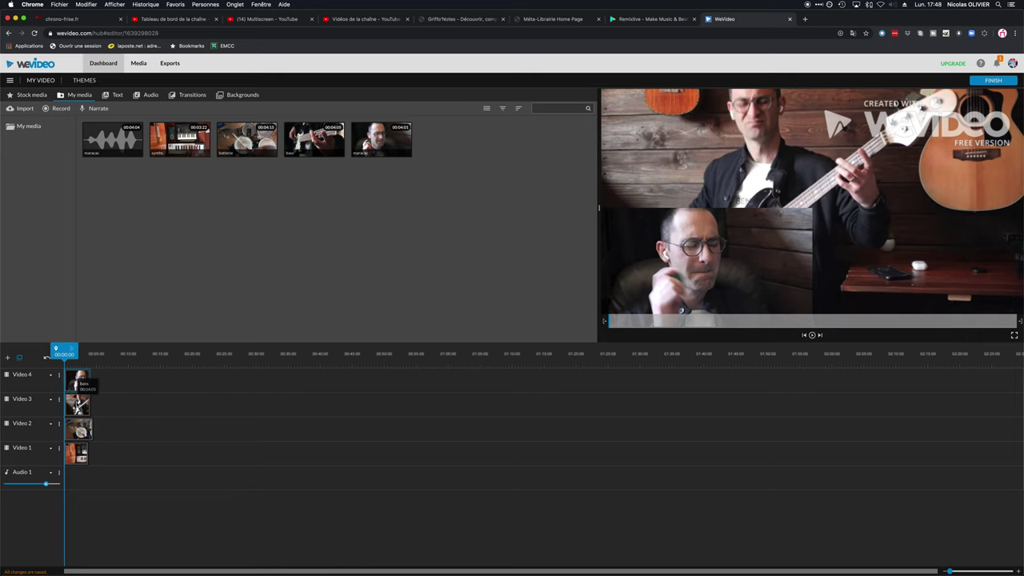
- Open the bass clip on Video 3 for editing and set its scale to 0.5
double_click(77, 404)
left_click(560, 203)
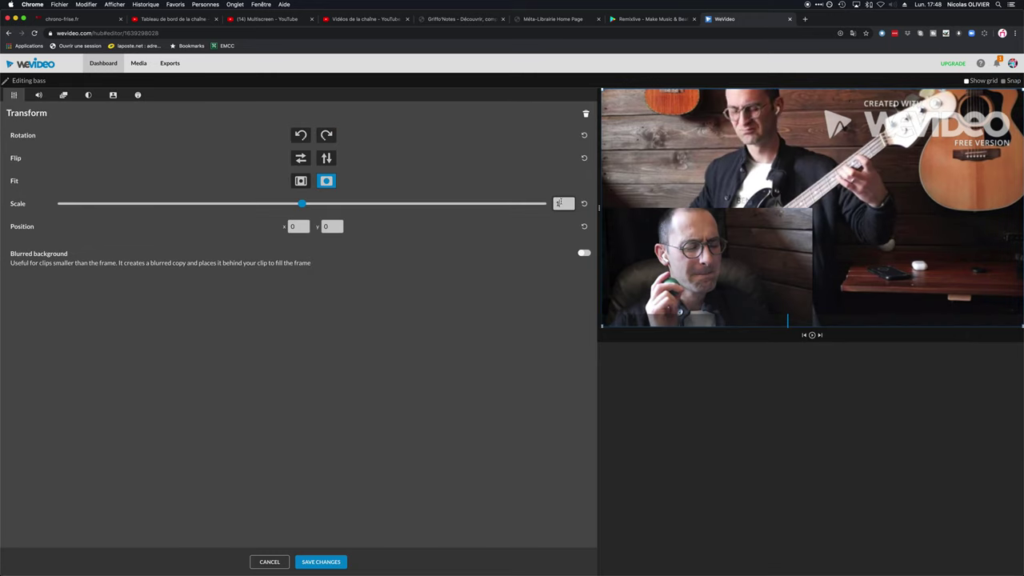
key("BackSpace")
type("0")
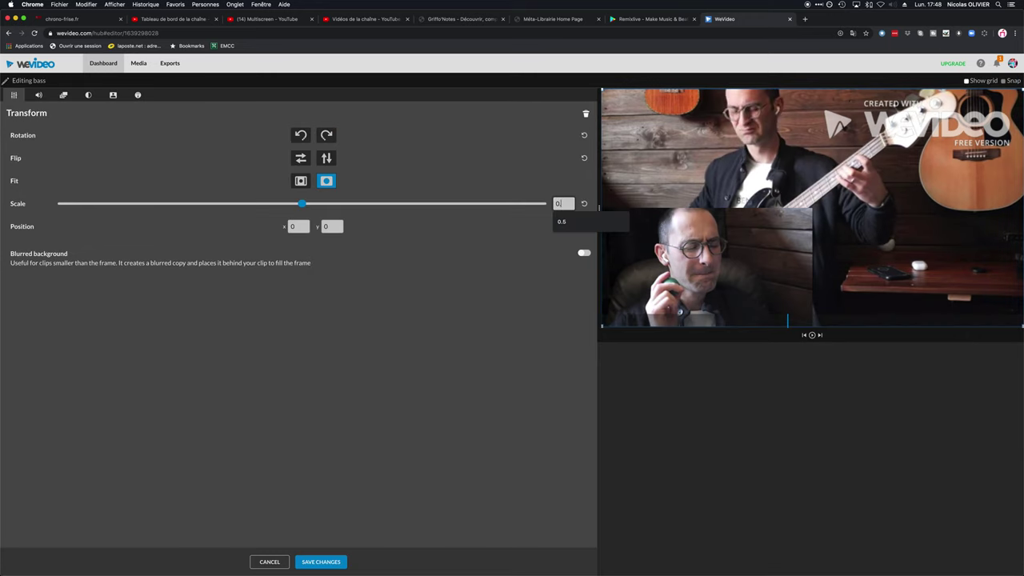
left_click(562, 222)
- Move the bass clip into the upper-left quarter of the frame at x 0, y 0 and save the changes
double_click(295, 227)
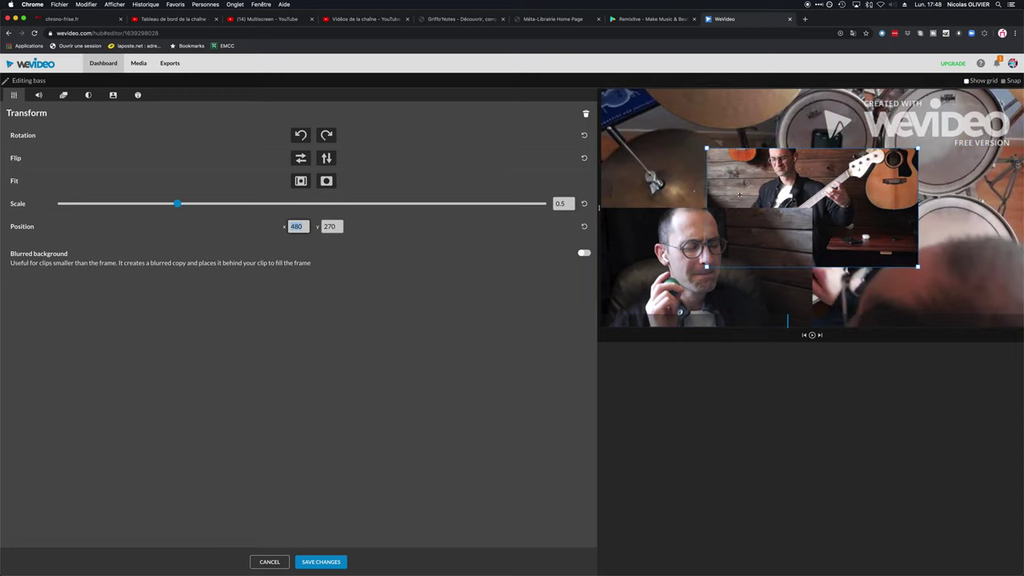
left_click_drag(739, 195, 633, 134)
left_click_drag(737, 140, 740, 140)
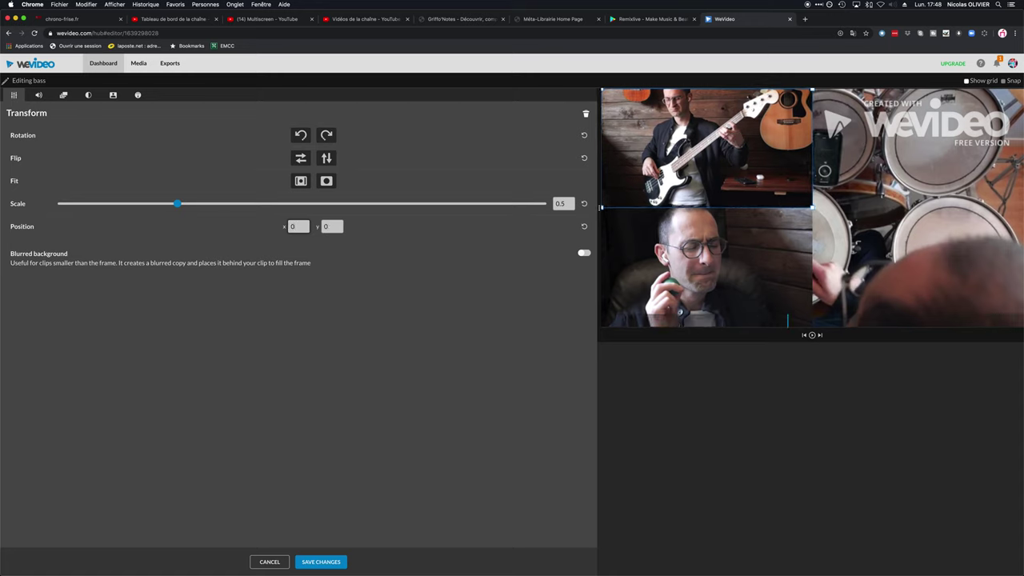
left_click(321, 562)
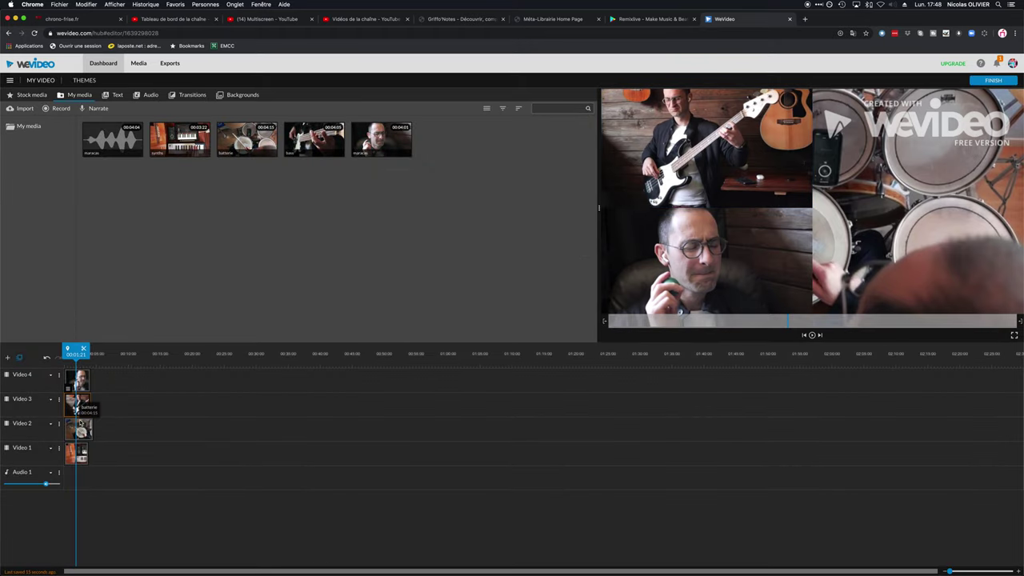
- Edit the batterie clip on Video 2, setting its x position to 540 and its scale to 0.5
double_click(81, 432)
left_click(303, 226)
type("540")
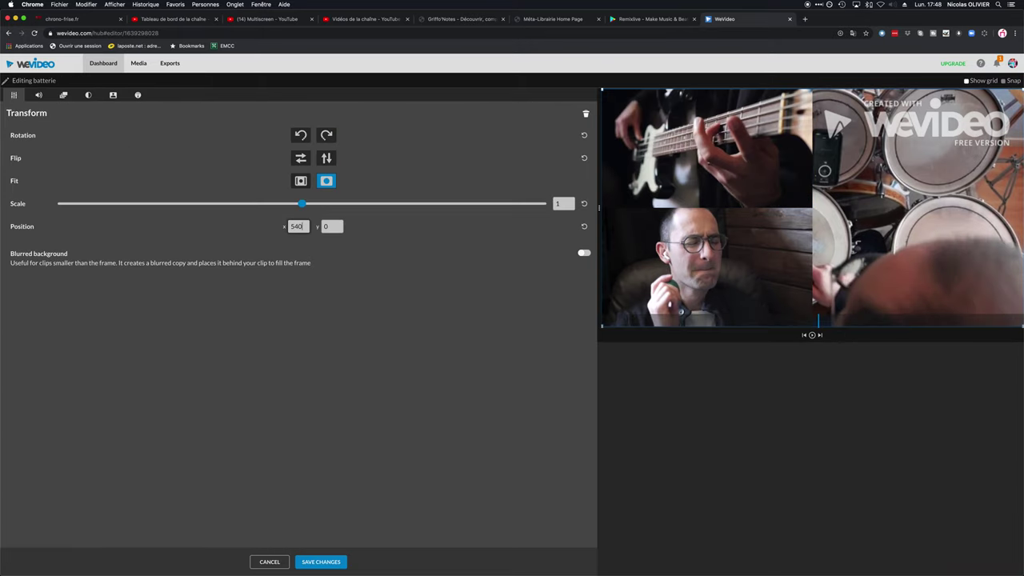
key("Return")
double_click(564, 204)
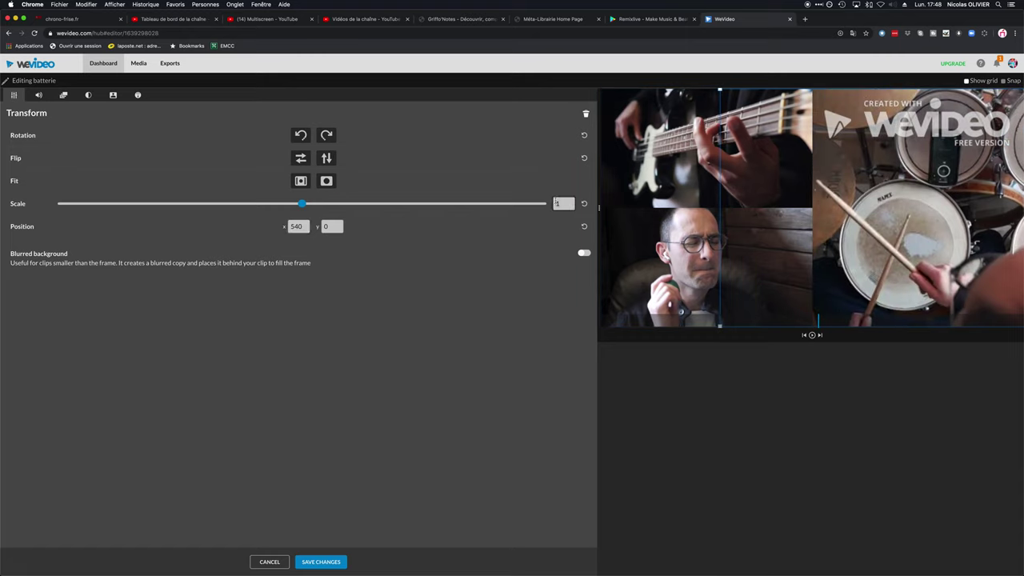
type("0.5")
key("Return")
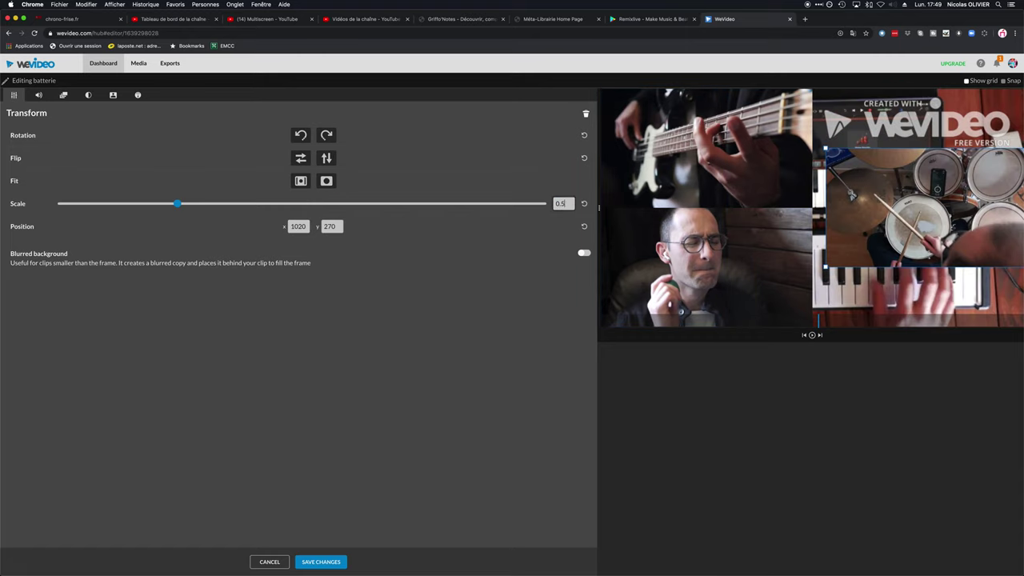
- Move the batterie clip into the lower-right quarter of the frame at x 960, y 540 and save the changes
left_click_drag(963, 224, 950, 286)
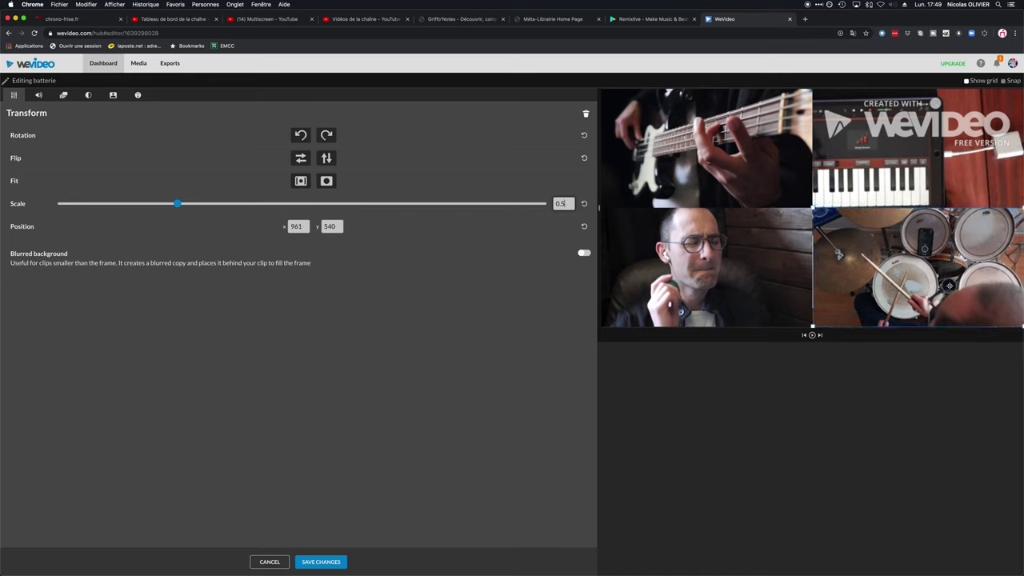
left_click(297, 227)
type("960")
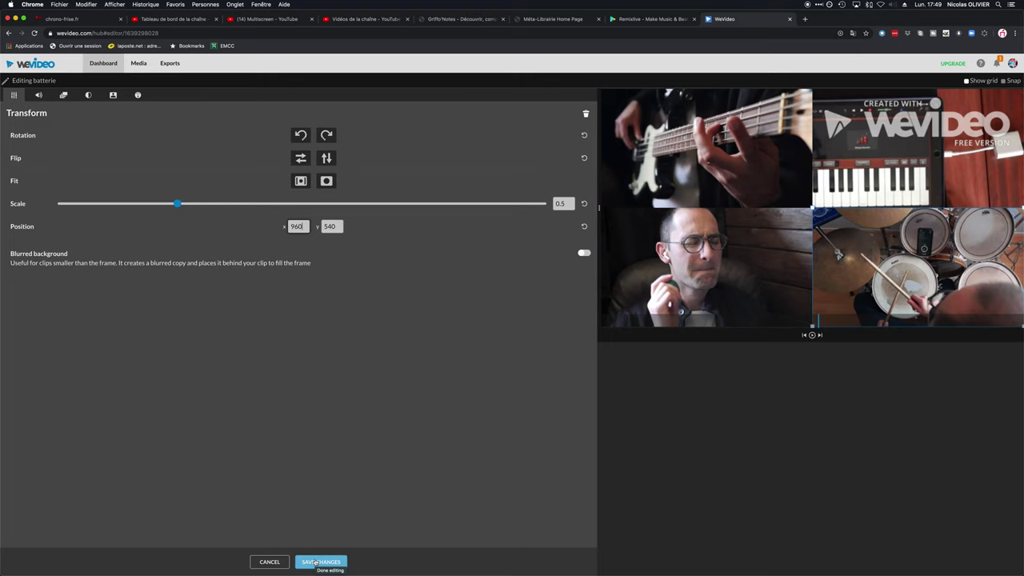
left_click(316, 563)
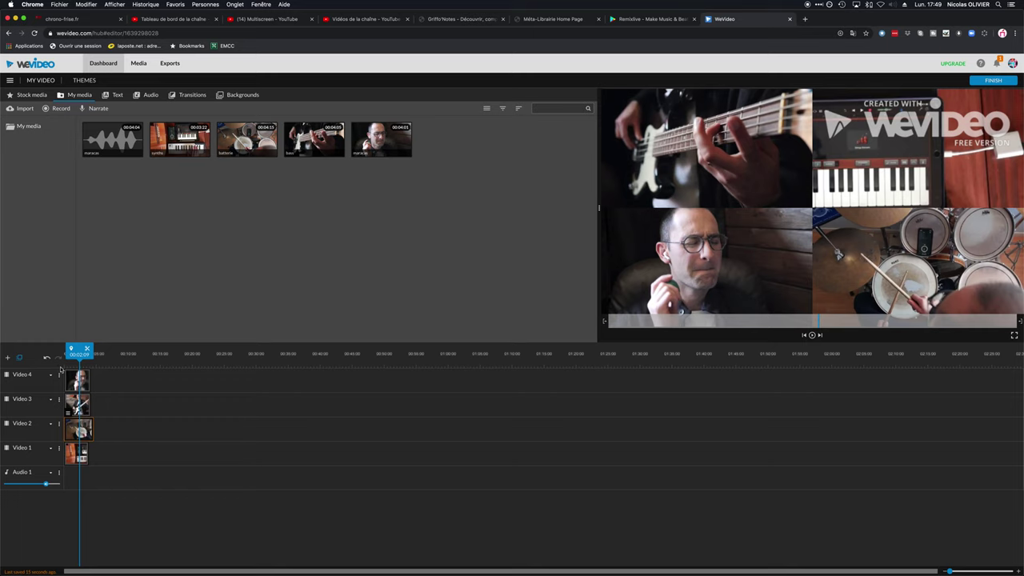
- Open the synths clip on Video 1 for editing and set its scale to 0.5
left_click(82, 452)
double_click(83, 453)
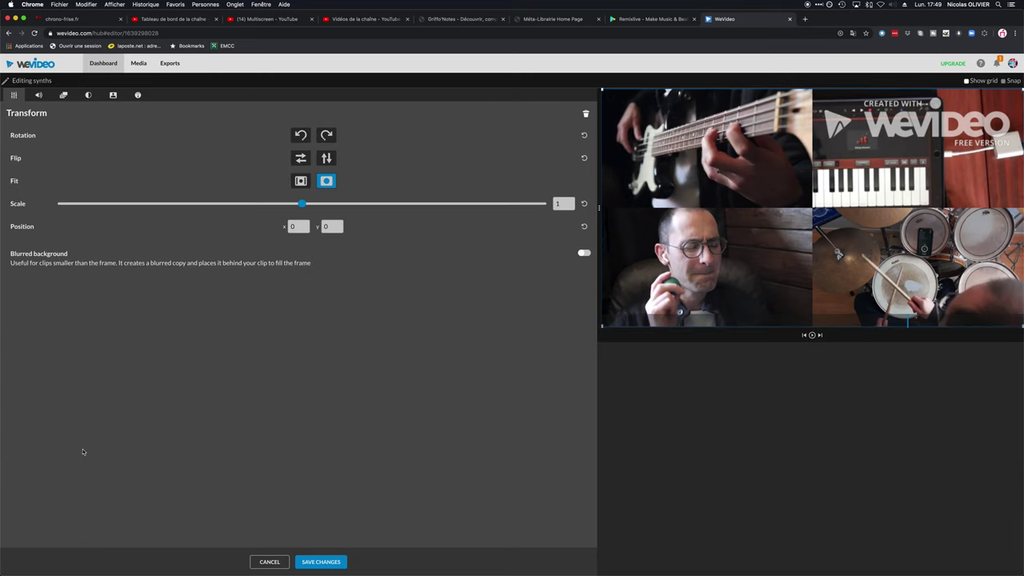
double_click(564, 203)
type("0,5")
key("Return")
left_click(559, 203)
type("0")
type("0")
type(".5")
key("Return")
- Move the synths clip into the upper-right quarter of the frame at x 960, y 0 and save the changes
left_click_drag(790, 206, 896, 147)
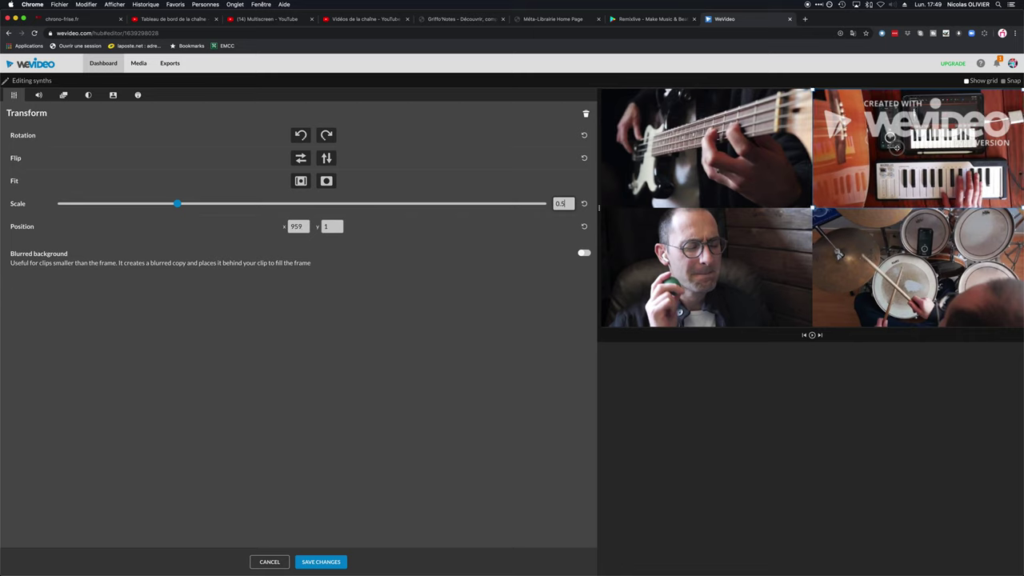
double_click(296, 227)
type("960")
key("Tab")
type("0")
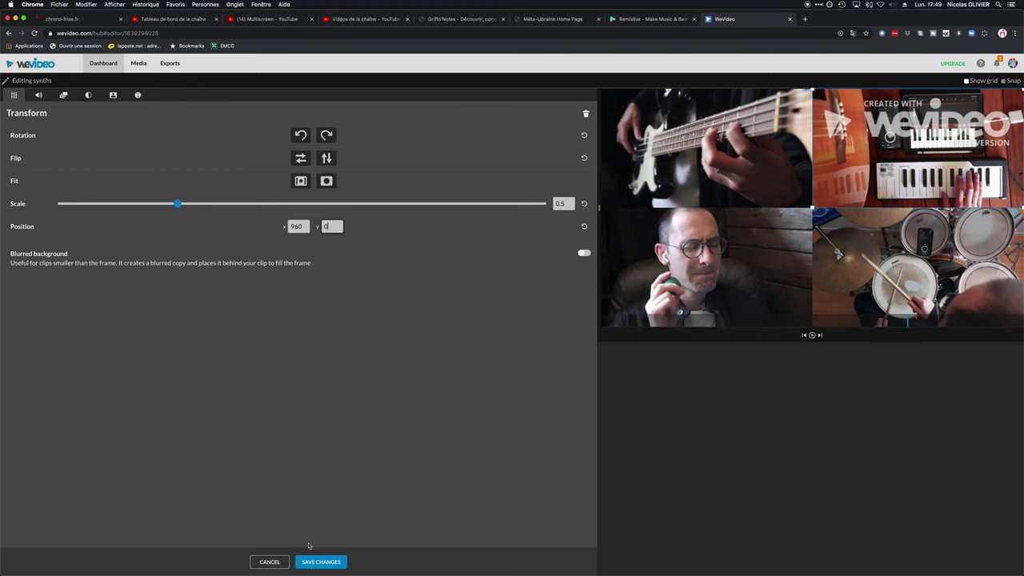
left_click(327, 560)
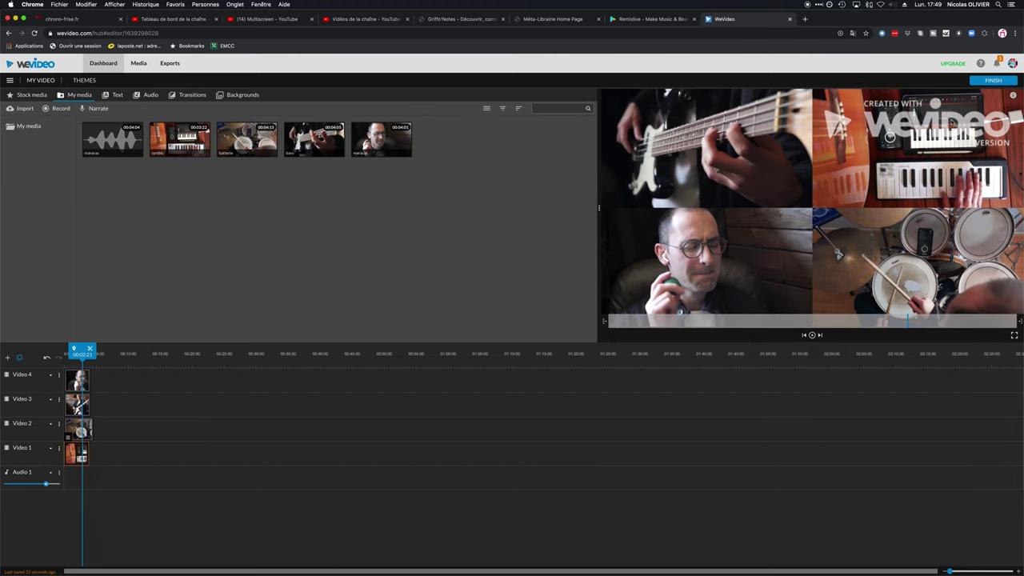
- Play the four-way split-screen composition from the start of the timeline to check it
mouse_move(1013, 97)
left_click_drag(80, 357, 58, 357)
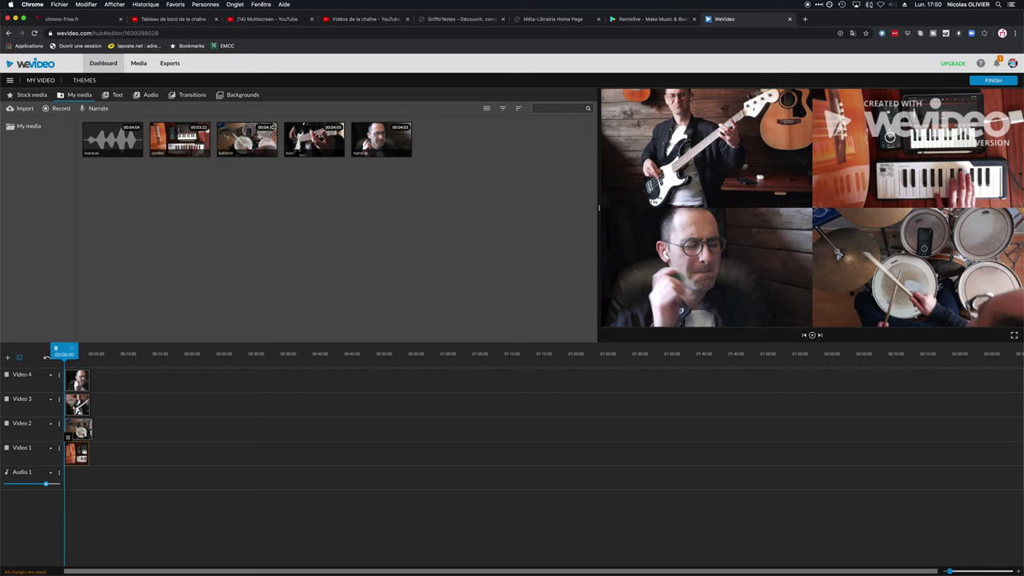
key("space")
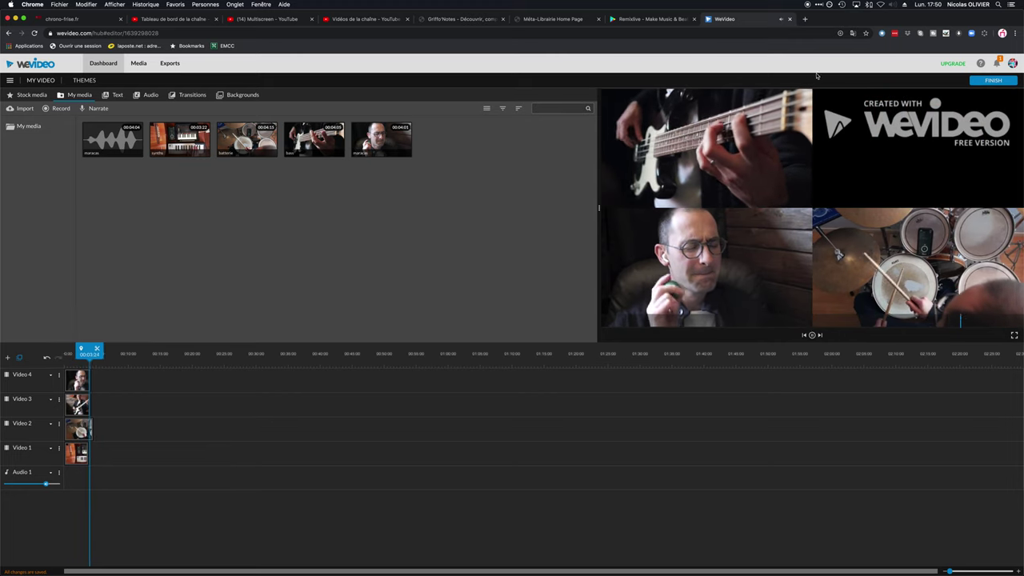
- Finish the edit and accept My Video 1 as the export title to reach the export options
left_click(996, 83)
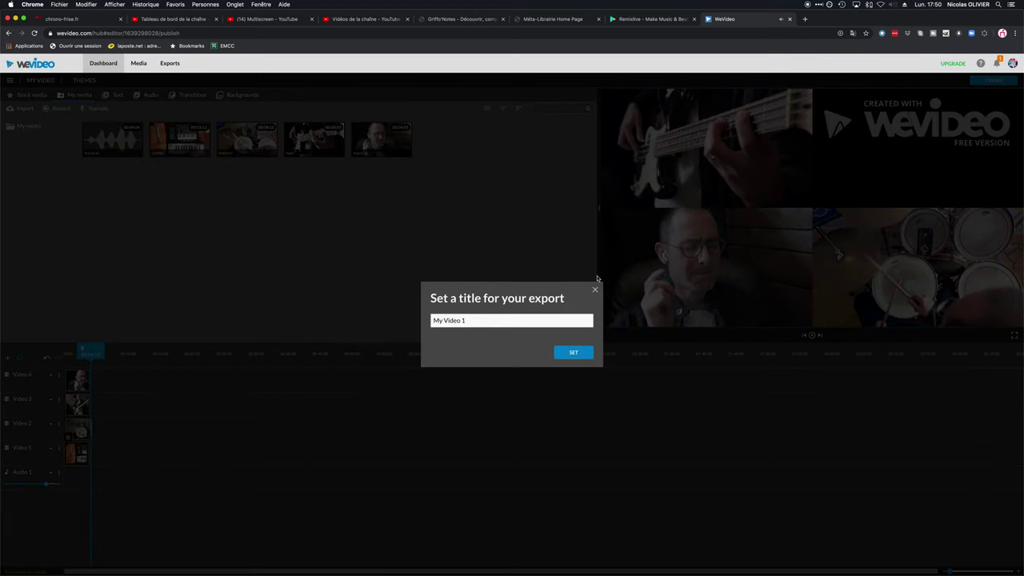
left_click(561, 354)
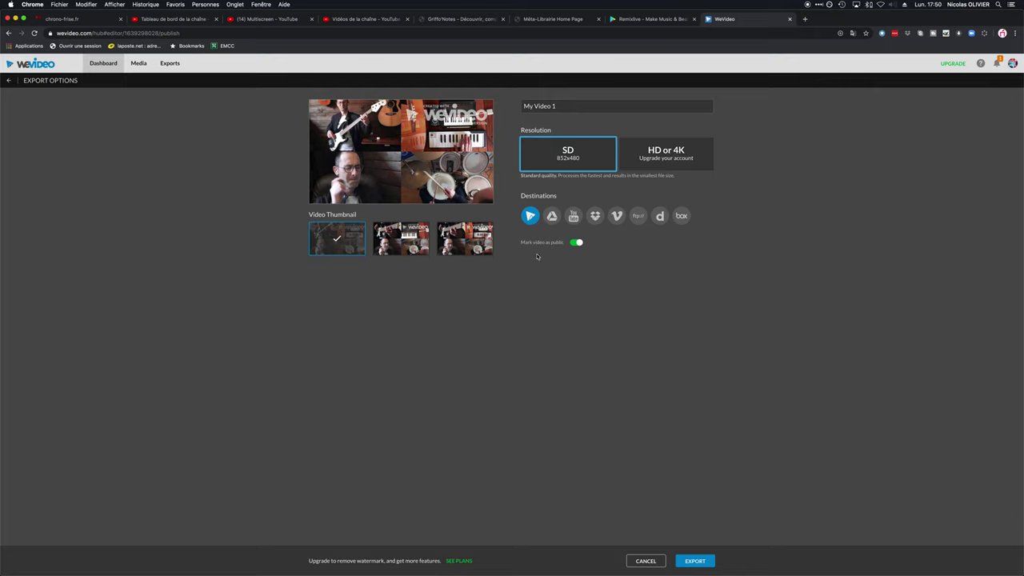